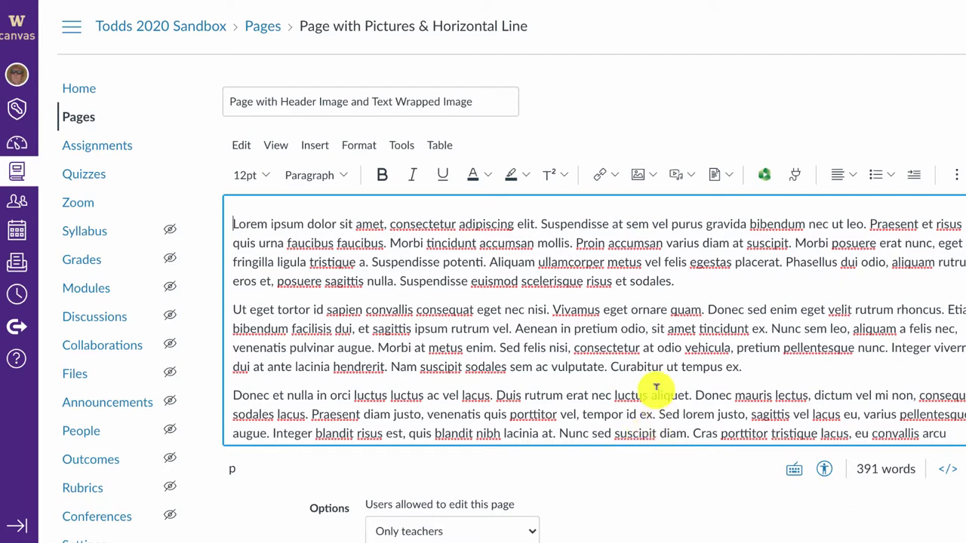
pyautogui.click(308, 150)
pyautogui.moveTo(317, 200)
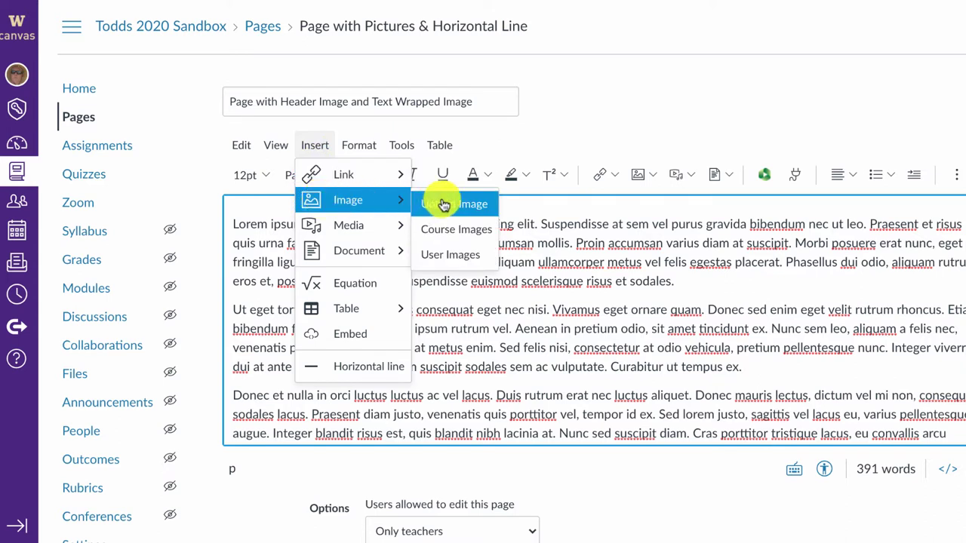
pyautogui.click(622, 134)
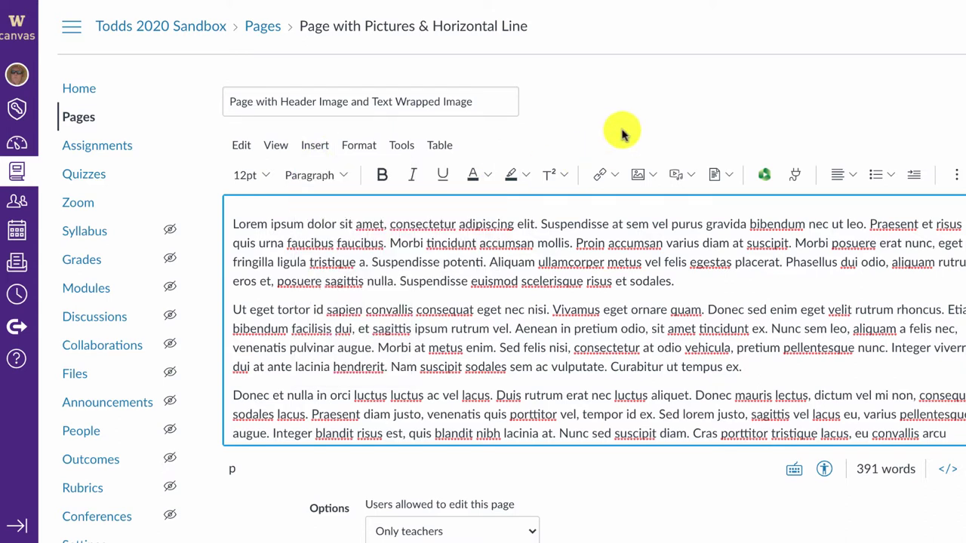
# Start an image upload above the first paragraph and choose header.jpg from the computer's images folder.
pyautogui.click(649, 177)
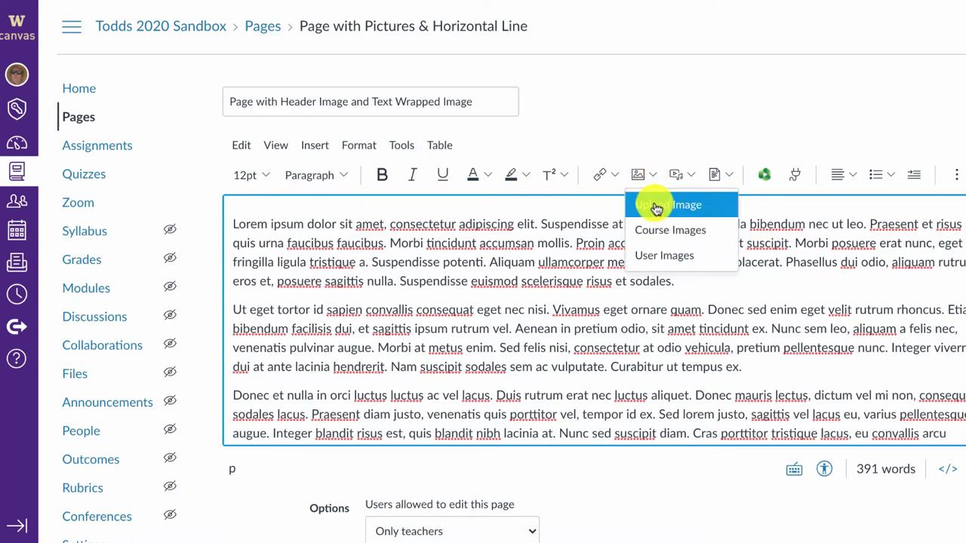
pyautogui.click(656, 208)
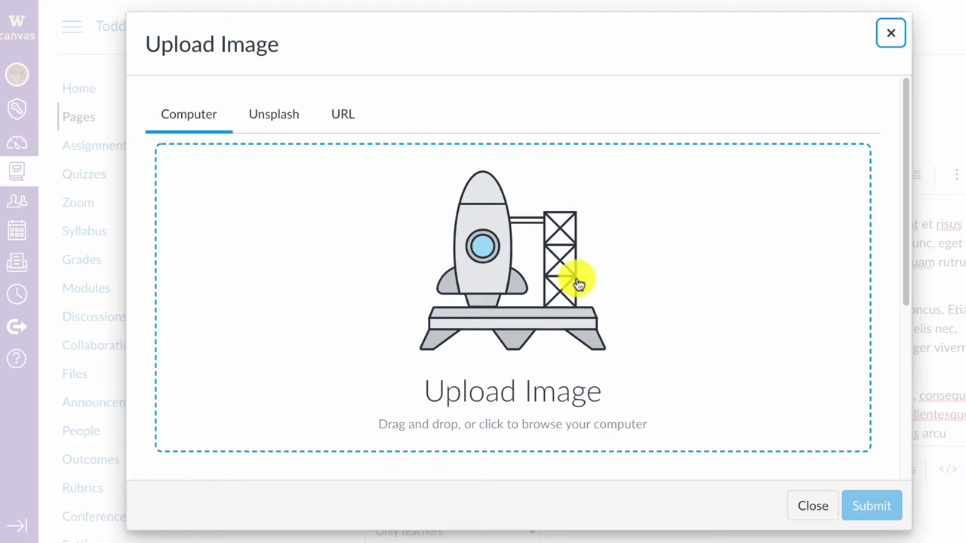
pyautogui.click(498, 295)
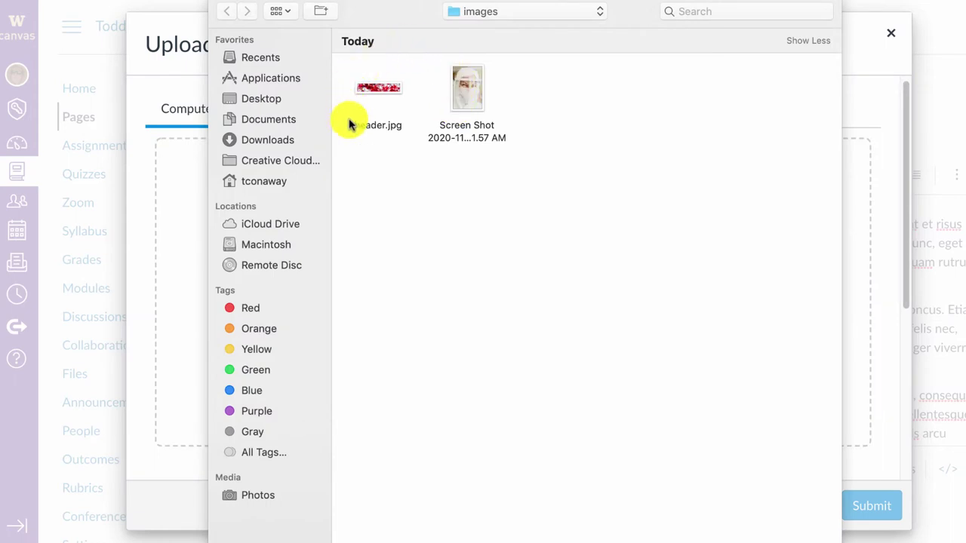
pyautogui.click(370, 92)
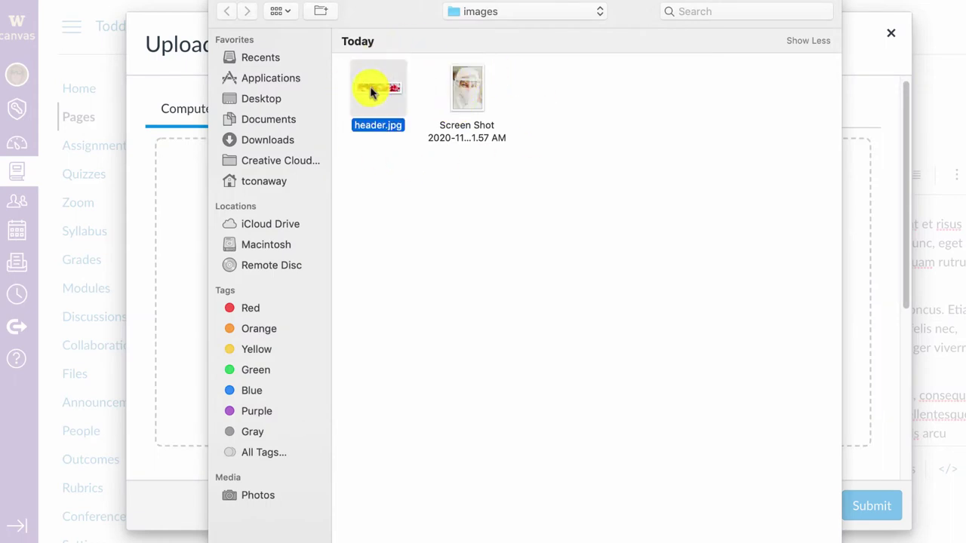
pyautogui.press('Return')
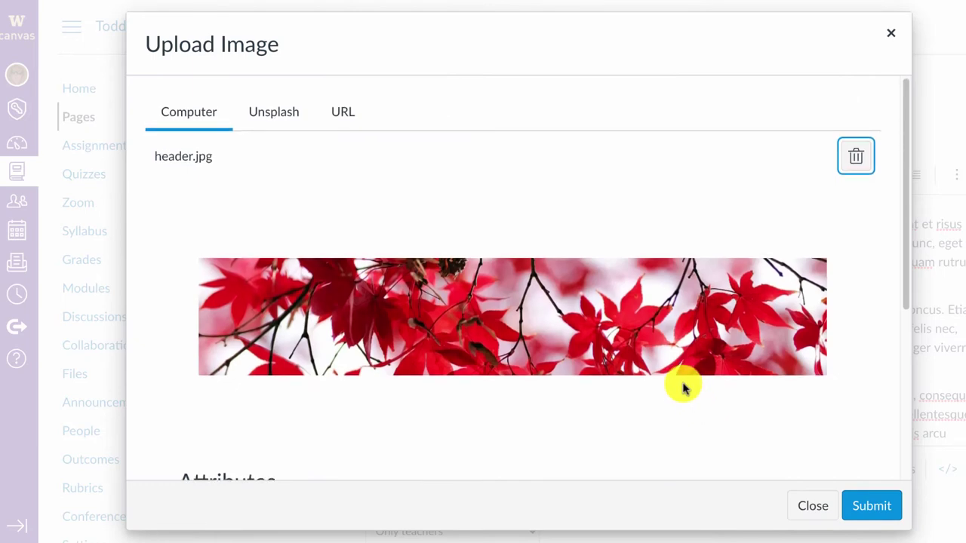
# Mark the header image as decorative and embed it in the page.
pyautogui.scroll(-1, 683, 388)
pyautogui.scroll(-2, 683, 389)
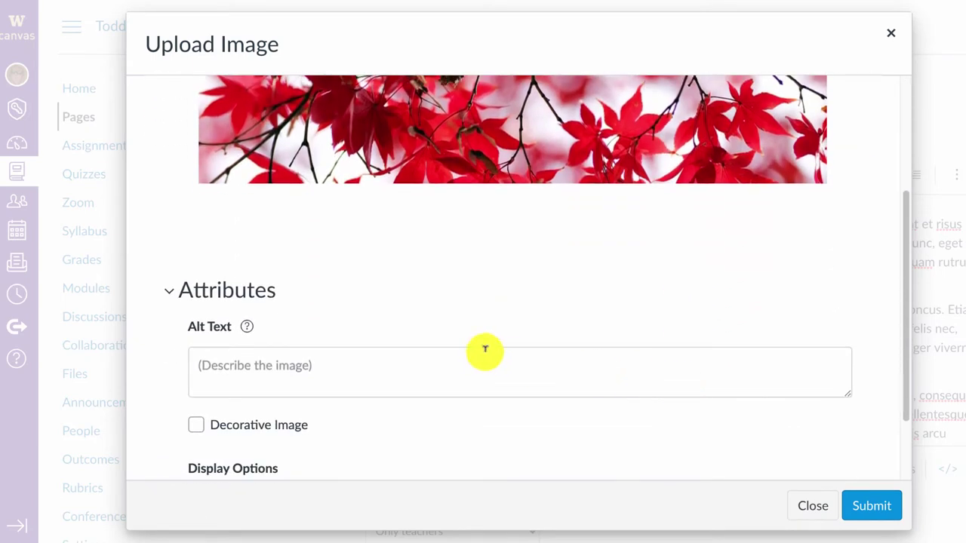
pyautogui.scroll(-1, 578, 228)
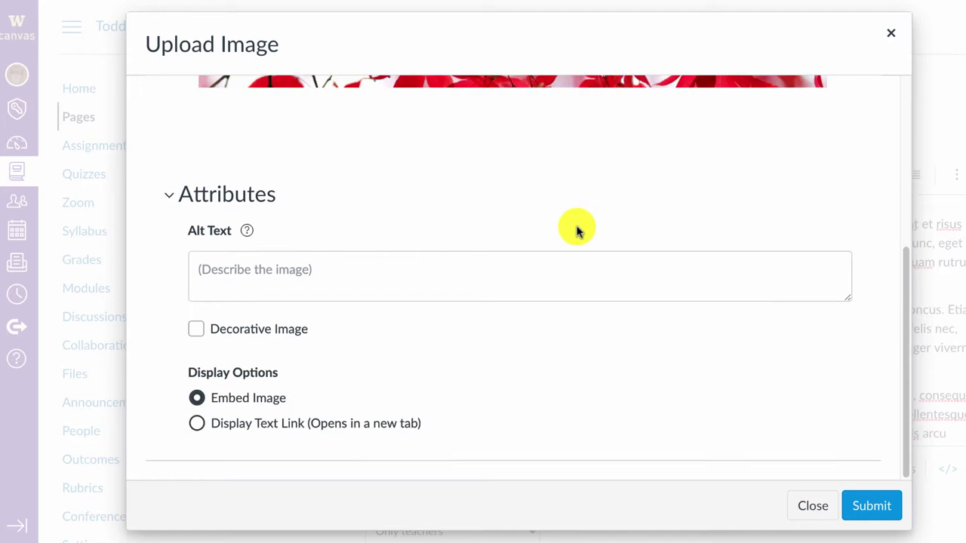
pyautogui.click(195, 331)
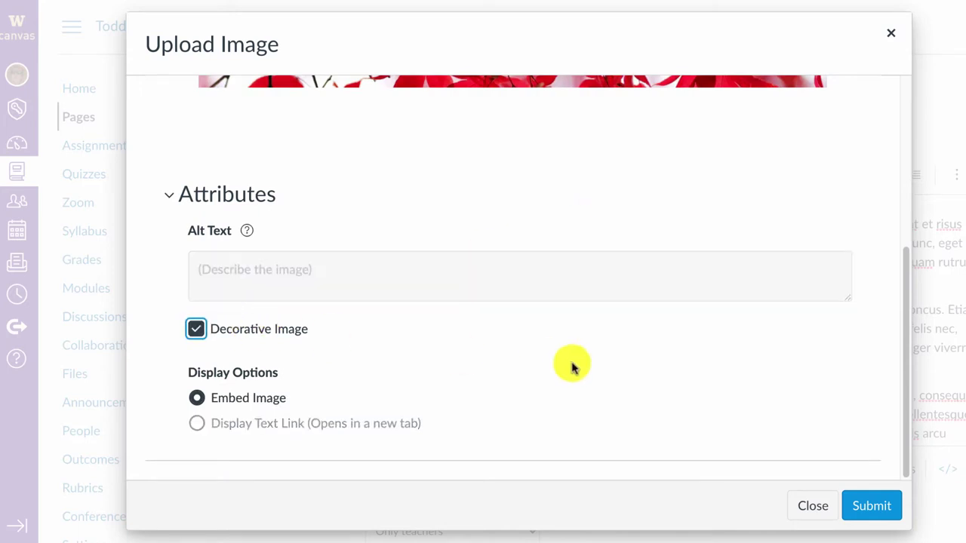
pyautogui.click(865, 501)
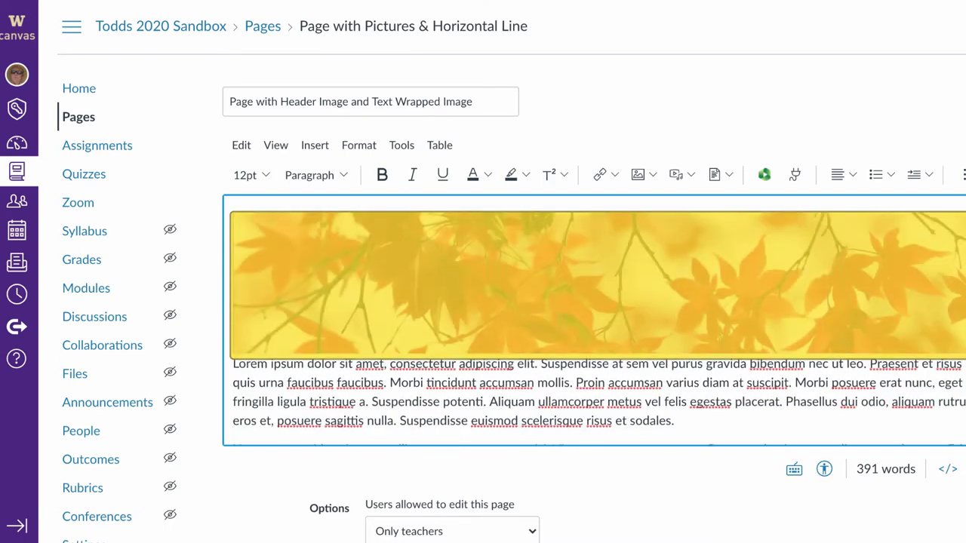
# Start an image upload at the beginning of the "Donec et nulla" paragraph and choose the Screen Shot file from the images folder.
pyautogui.scroll(-3, 597, 319)
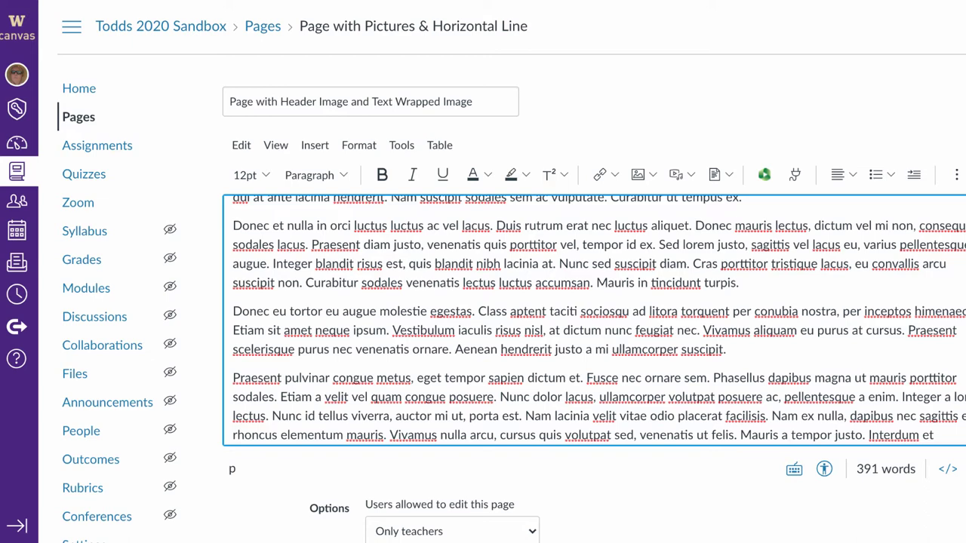
pyautogui.scroll(3, 675, 334)
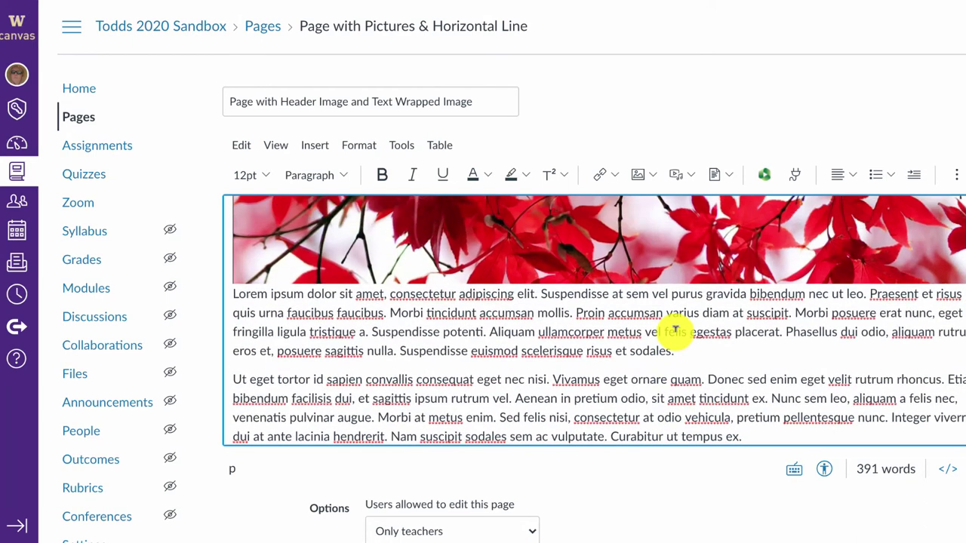
pyautogui.scroll(-2, 675, 330)
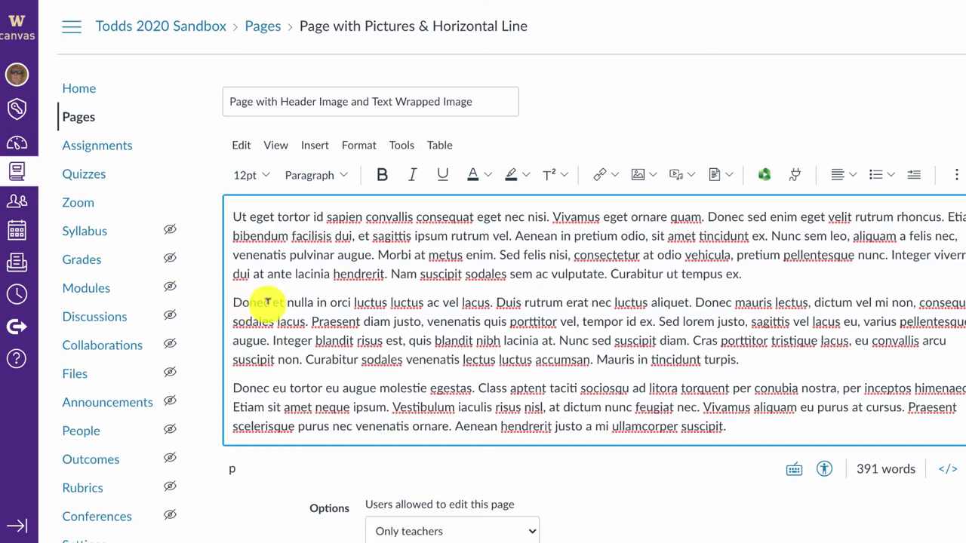
pyautogui.click(310, 145)
pyautogui.moveTo(317, 198)
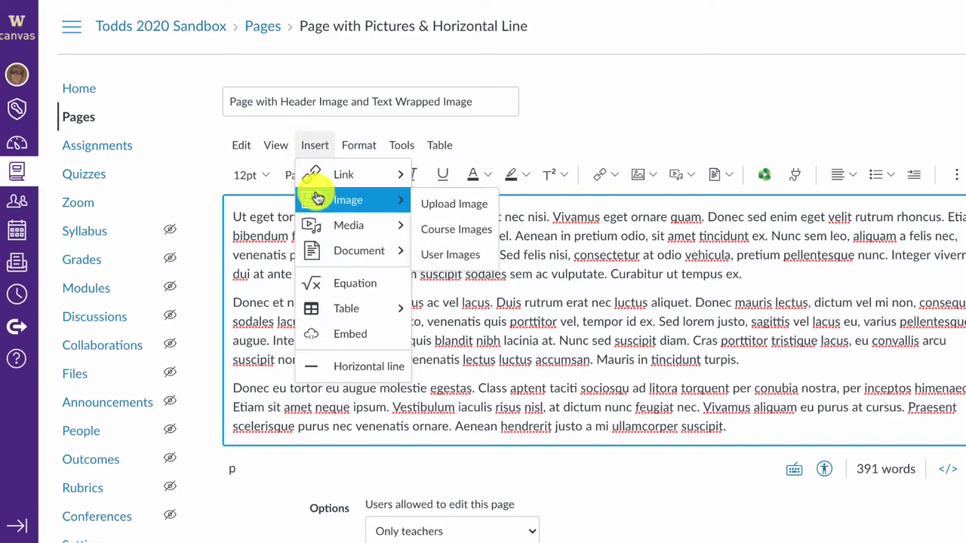
pyautogui.click(445, 205)
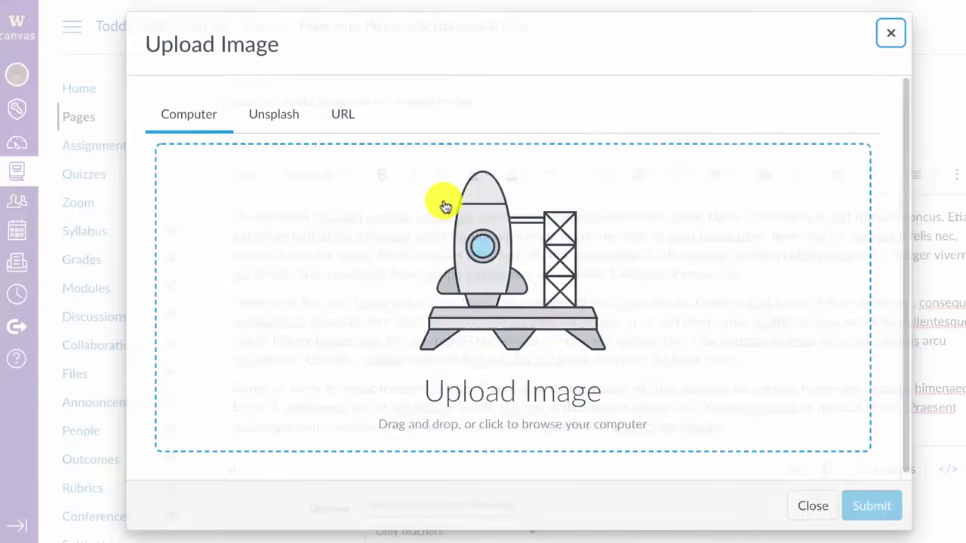
pyautogui.click(509, 250)
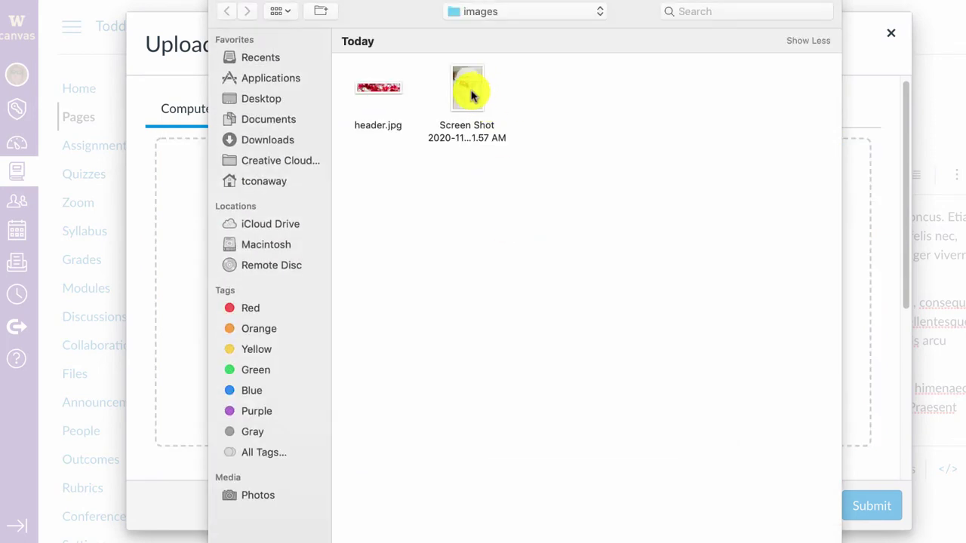
pyautogui.click(468, 87)
pyautogui.press('Return')
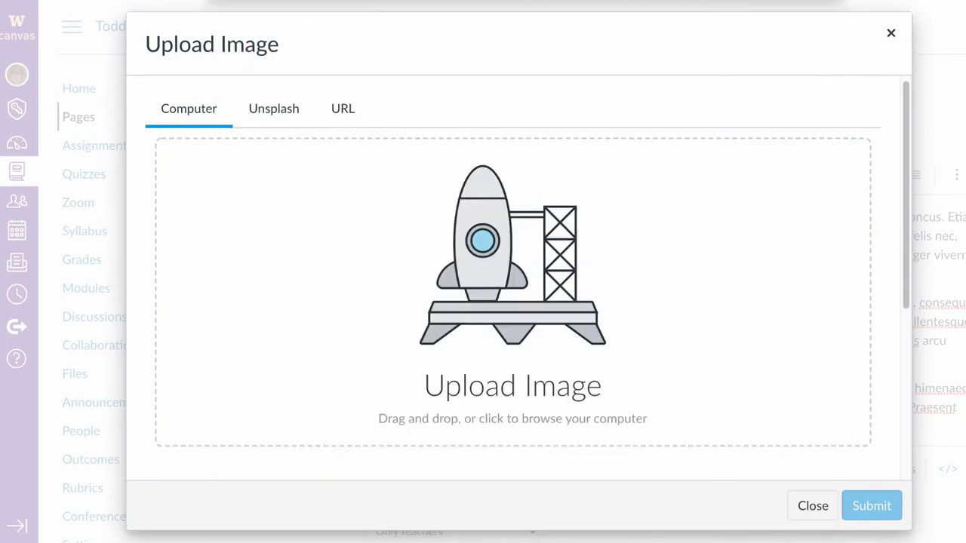
# Give the image the alt text "Nurse in a mask." and insert it into the page.
pyautogui.scroll(-3, 769, 406)
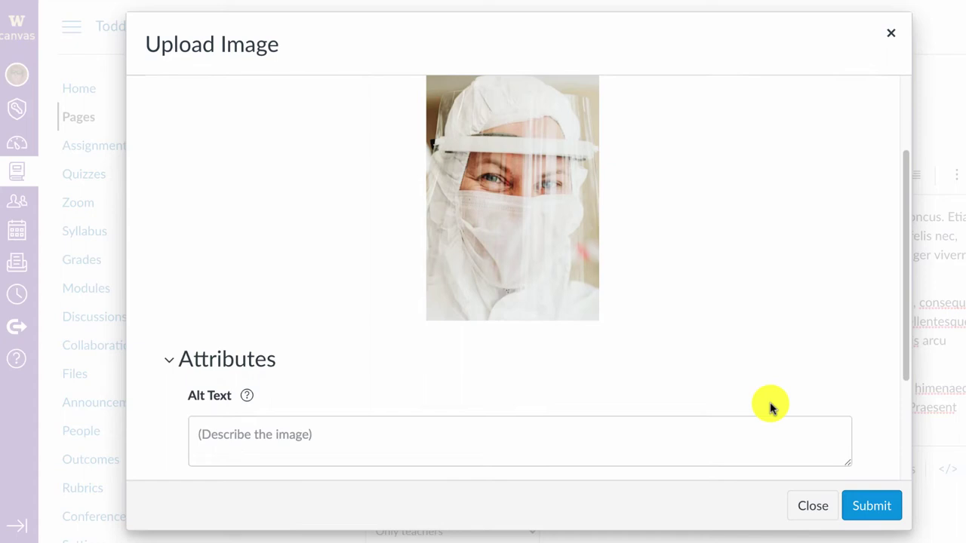
pyautogui.click(458, 434)
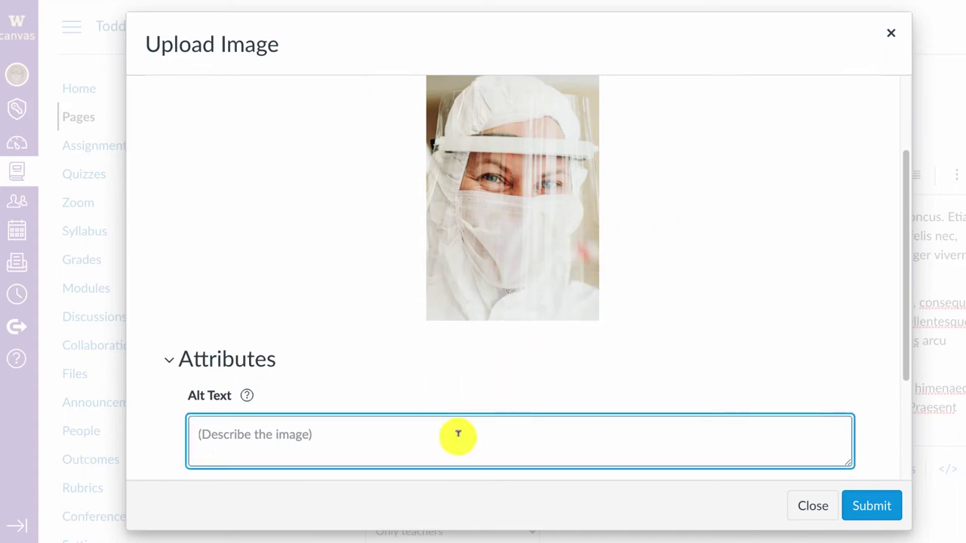
pyautogui.write('Nurse in a mask.')
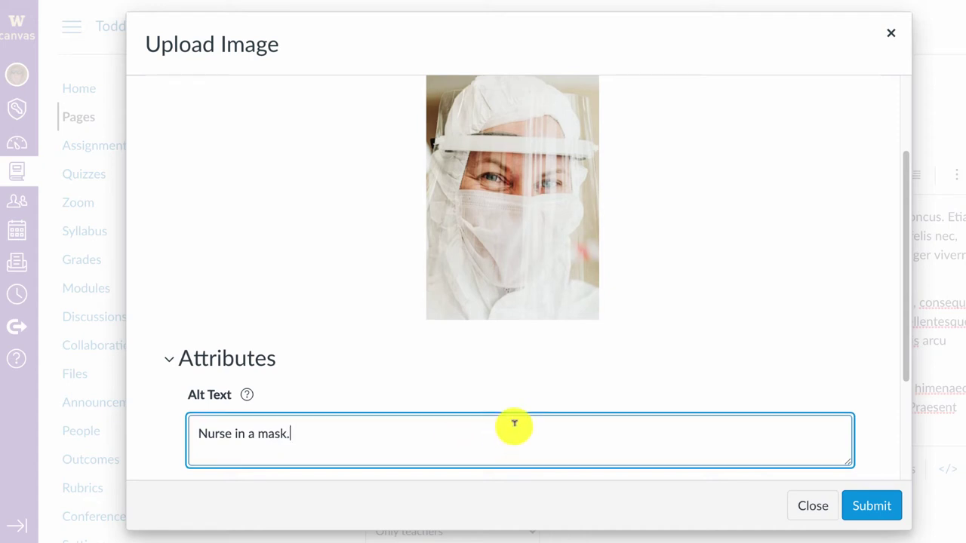
pyautogui.scroll(-3, 513, 423)
pyautogui.click(859, 516)
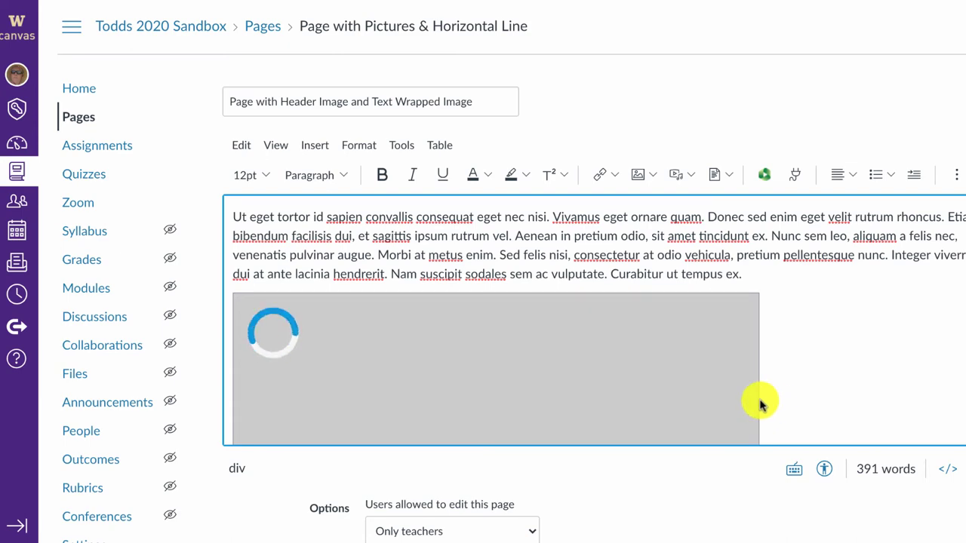
# Shrink the nurse image to about half its inserted width and align it right so the paragraphs wrap beside it.
pyautogui.scroll(-2, 826, 375)
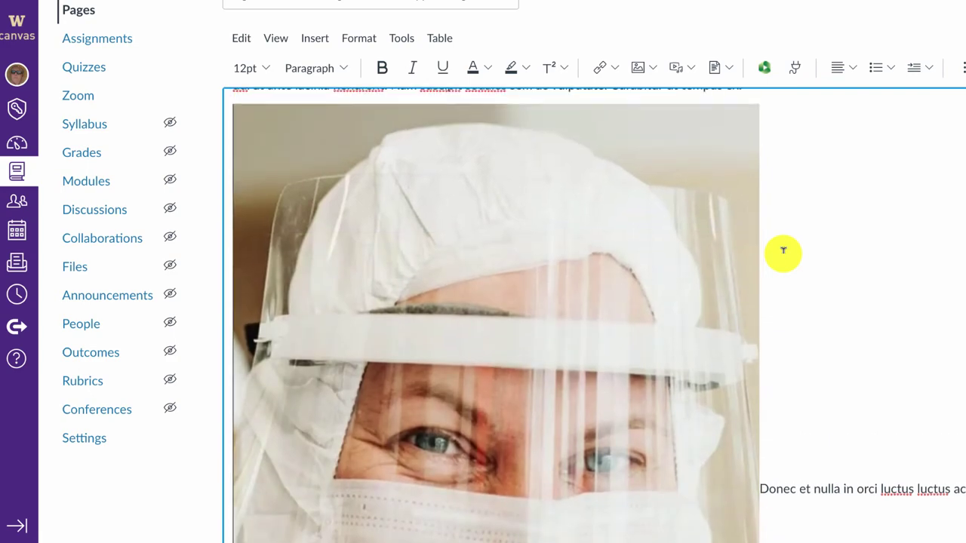
pyautogui.click(707, 250)
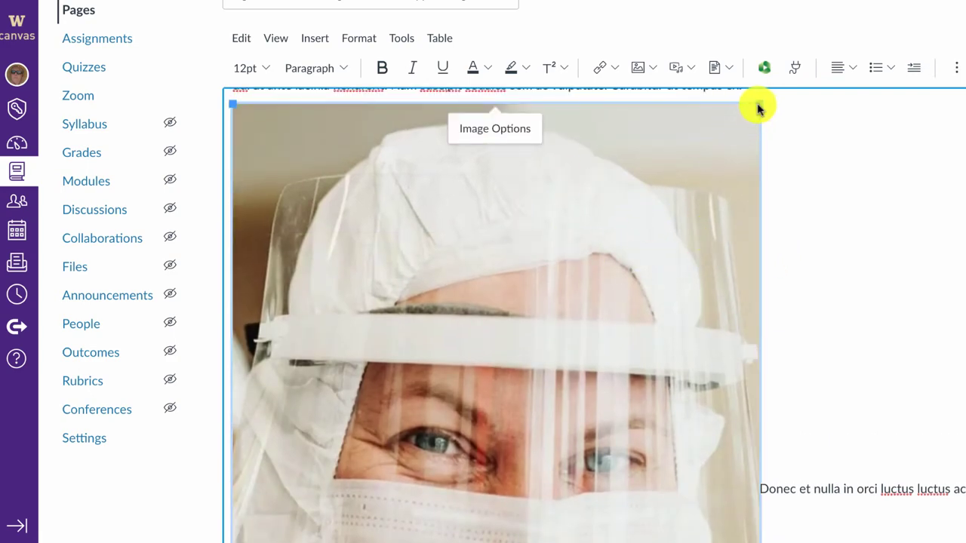
pyautogui.moveTo(759, 104); pyautogui.dragTo(537, 419)
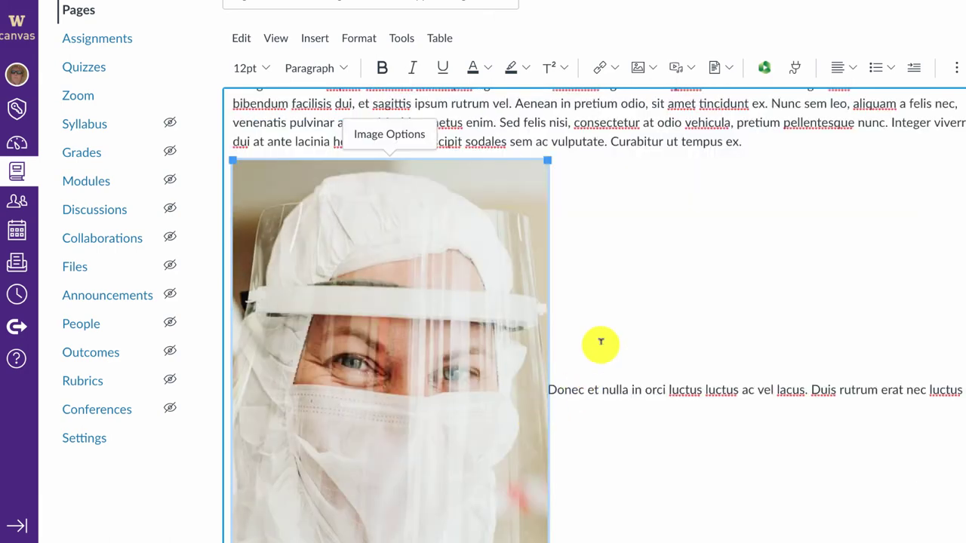
pyautogui.scroll(-3, 599, 343)
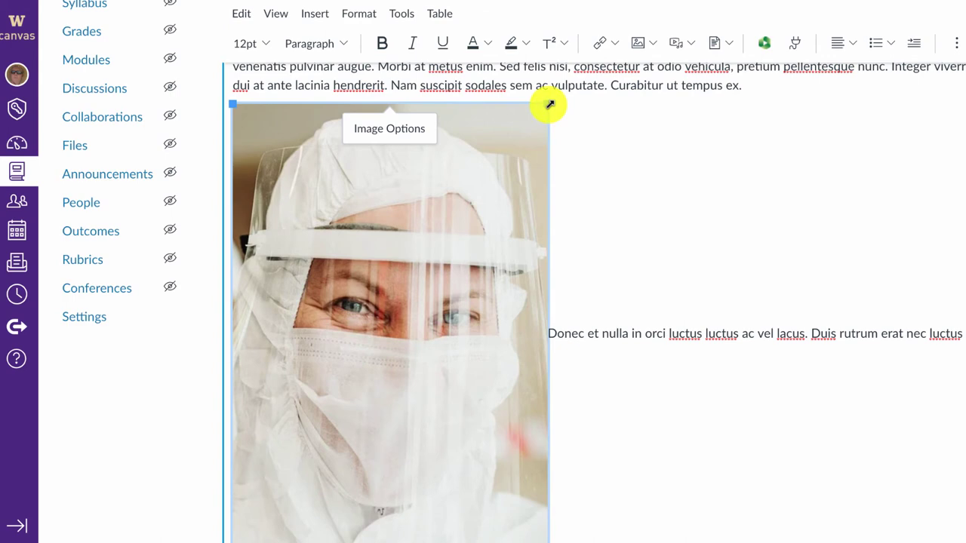
pyautogui.moveTo(550, 103); pyautogui.dragTo(492, 151)
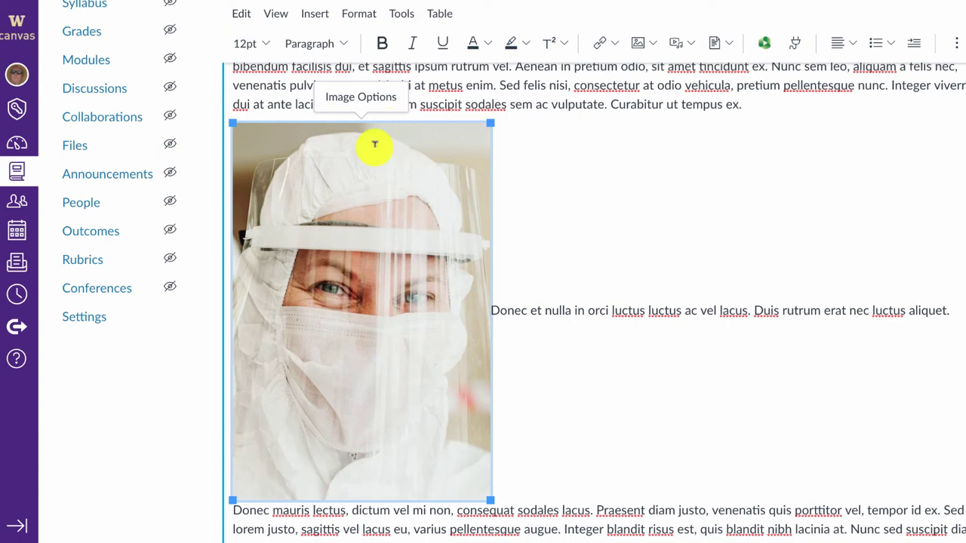
pyautogui.click(849, 47)
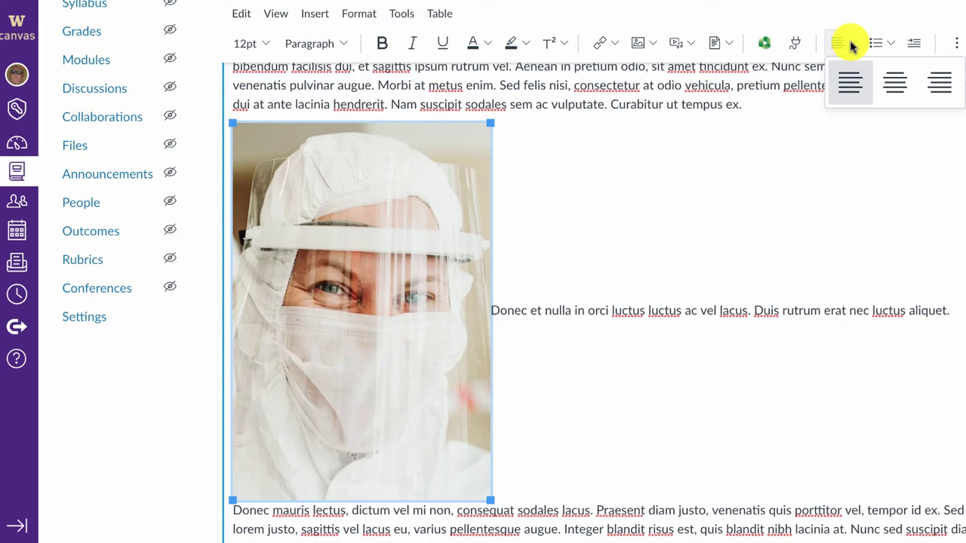
pyautogui.click(942, 83)
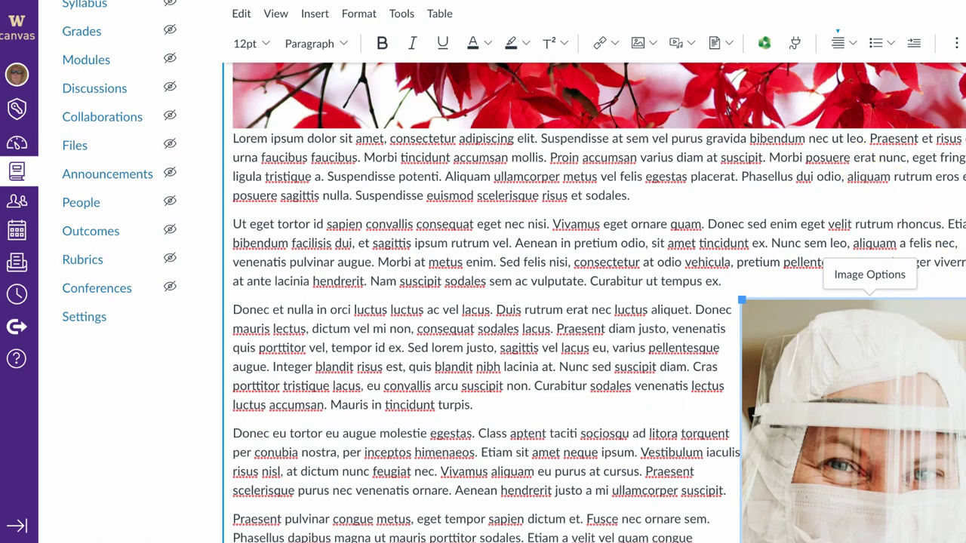
# Save the page and review the layout of the header image and the text-wrapped image.
pyautogui.scroll(-6, 875, 172)
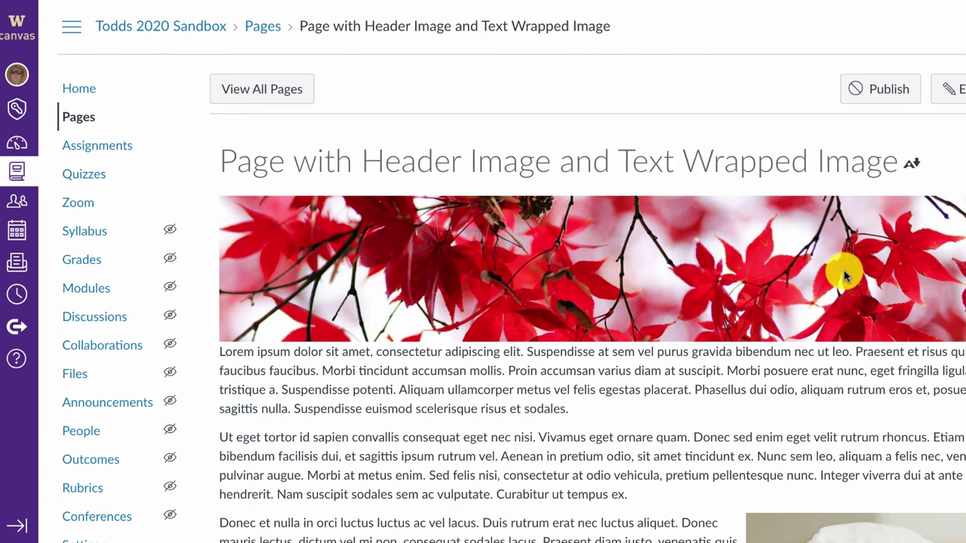
pyautogui.scroll(-5, 845, 277)
pyautogui.scroll(-1, 845, 276)
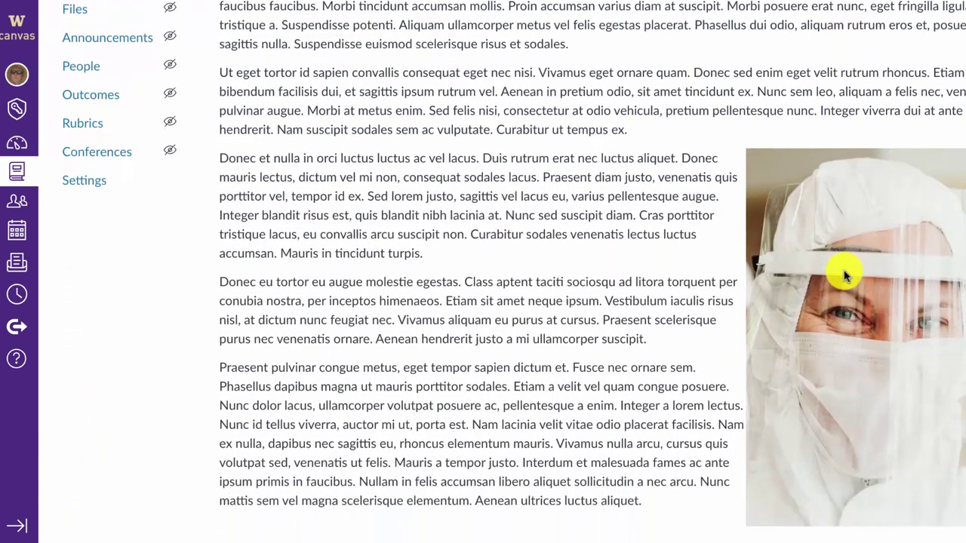